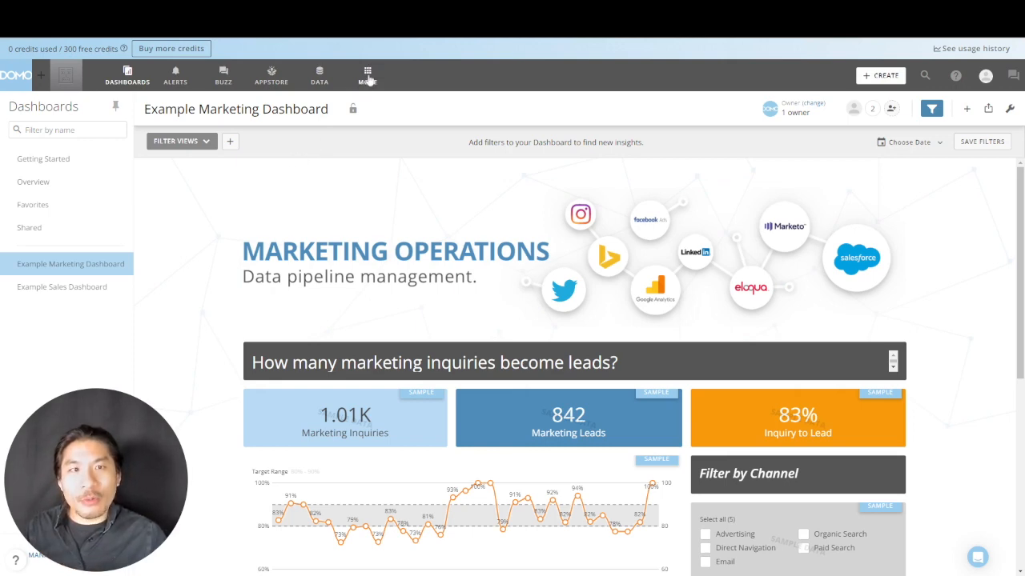
Step: In the Admin company settings overview, set the company name to Test Company
left_click(369, 80)
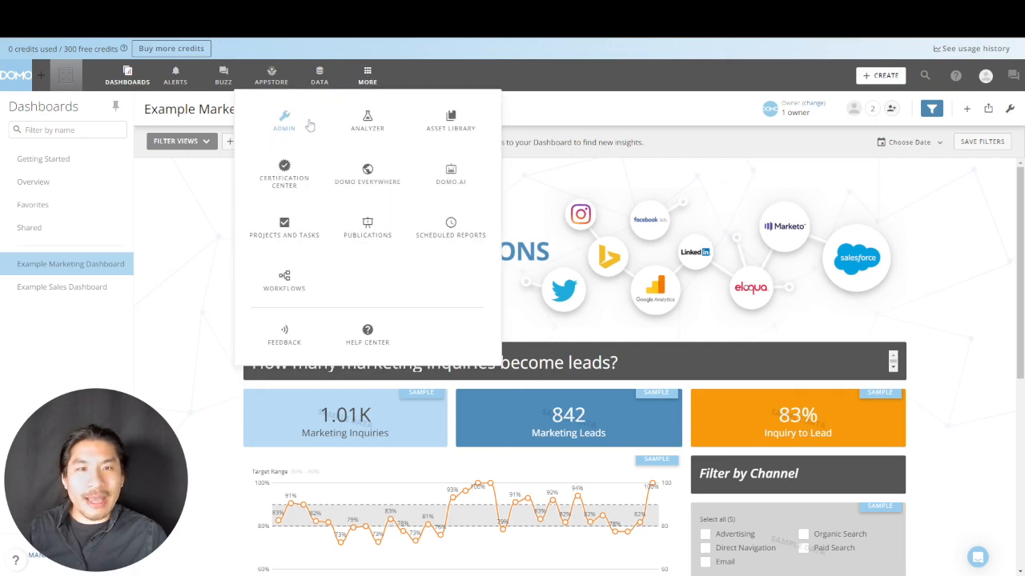
left_click(279, 129)
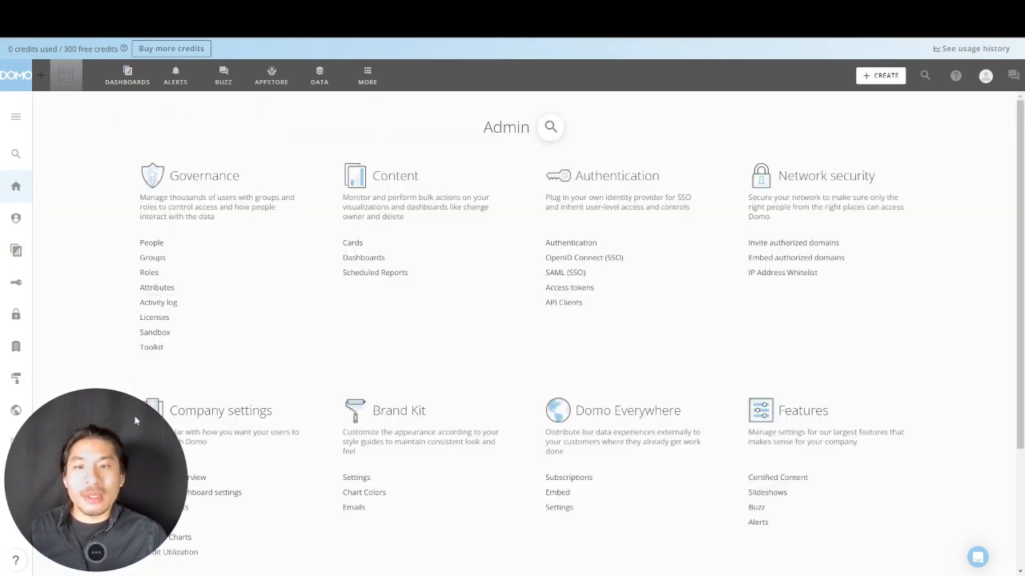
left_click(16, 348)
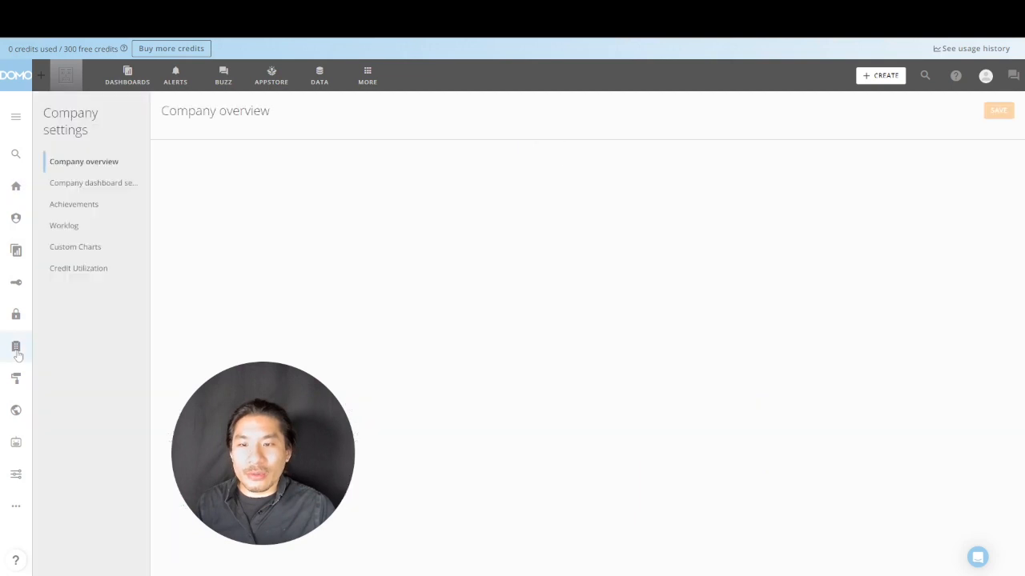
left_click_drag(187, 453, 48, 470)
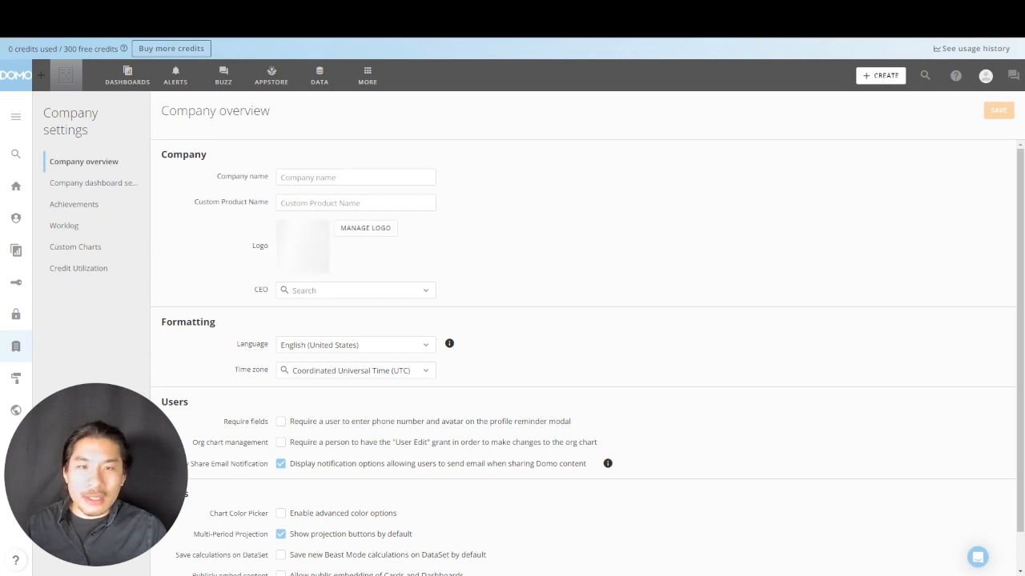
left_click(355, 177)
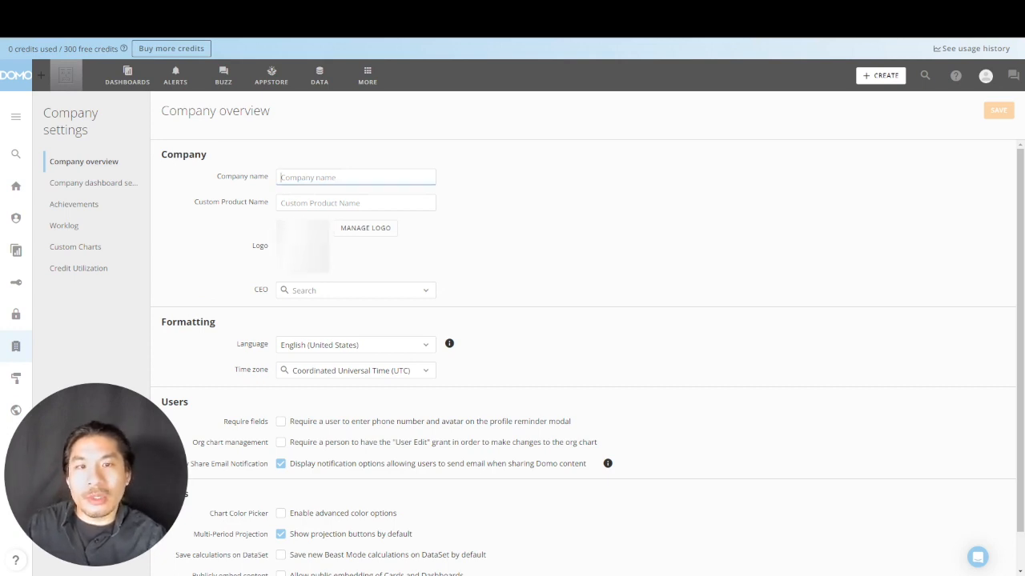
type("Test Com")
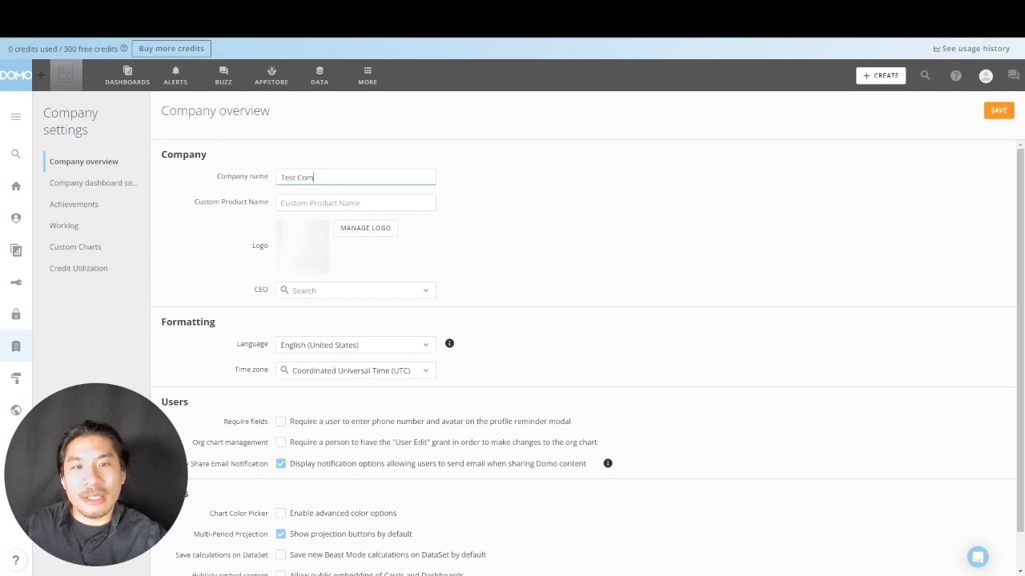
type("pany")
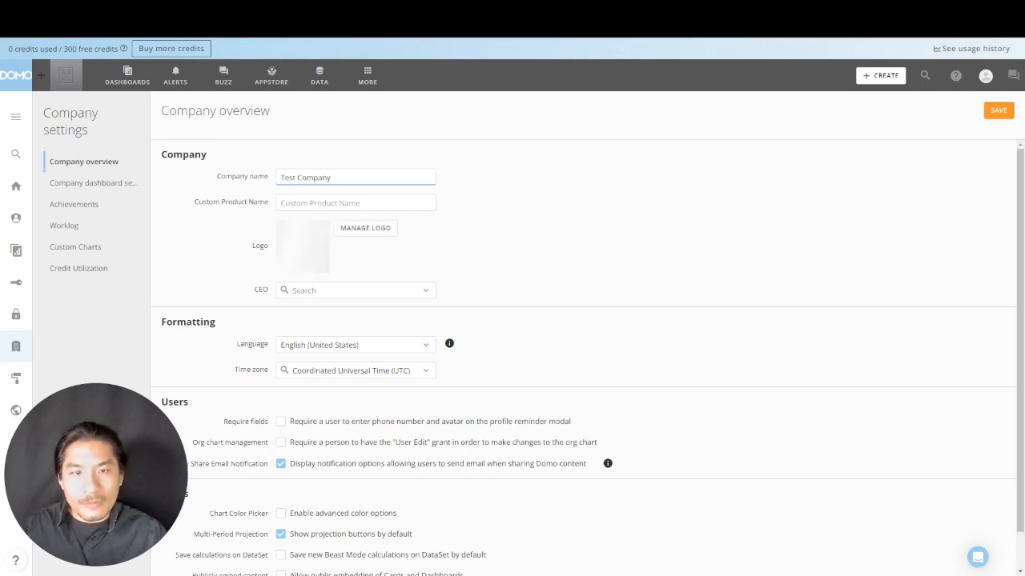
Step: Upload the DOMO image as the company logo
left_click(356, 229)
left_click(552, 317)
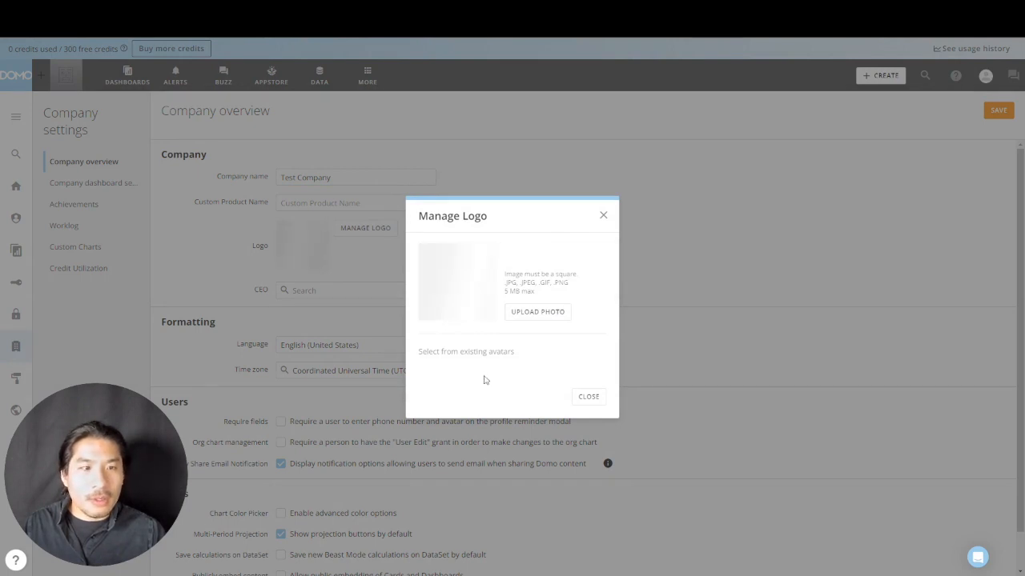
left_click(590, 435)
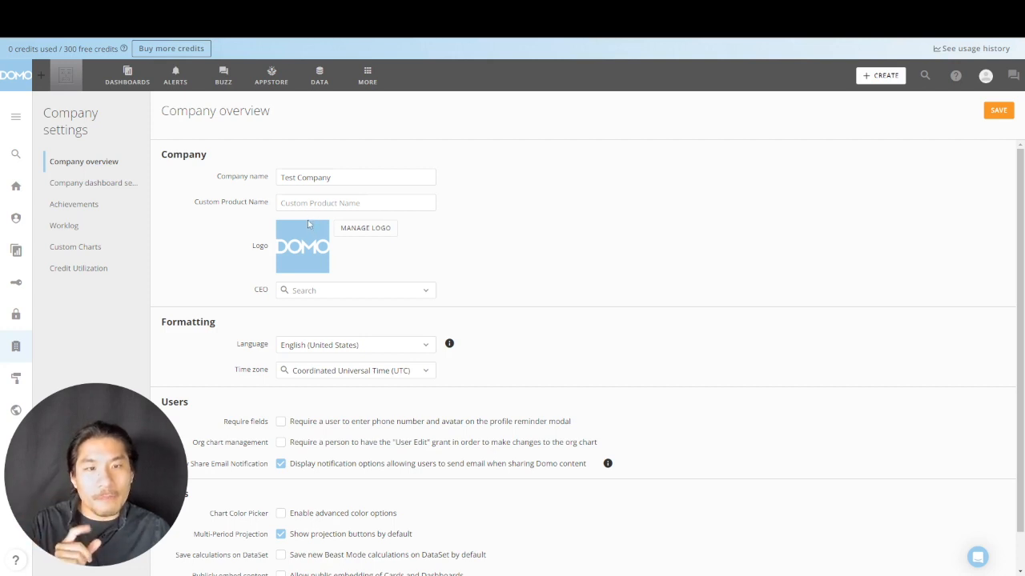
Step: Set the company time zone to Central Time (America/Chicago)
scroll(321, 255, "down", 1)
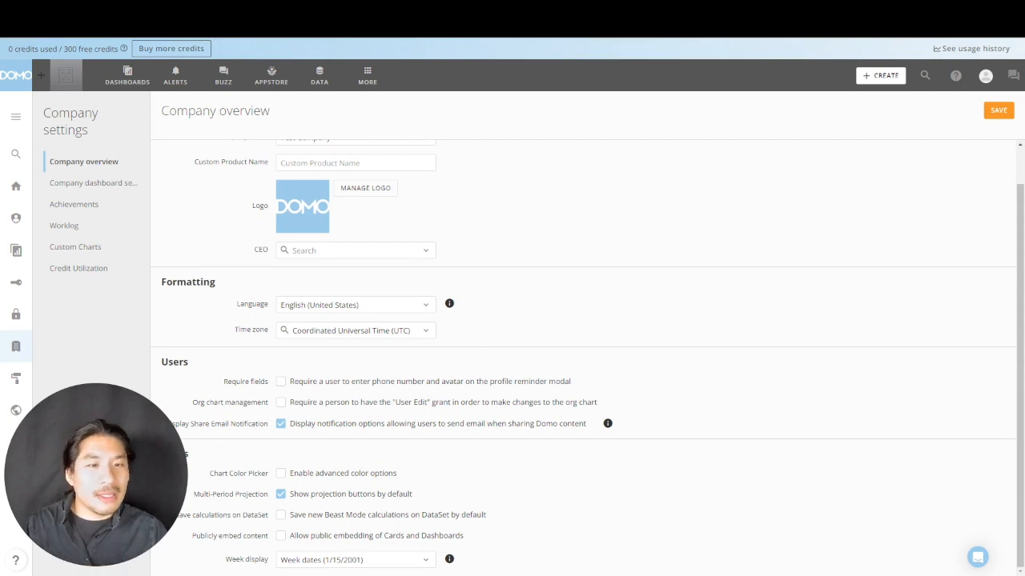
left_click(357, 331)
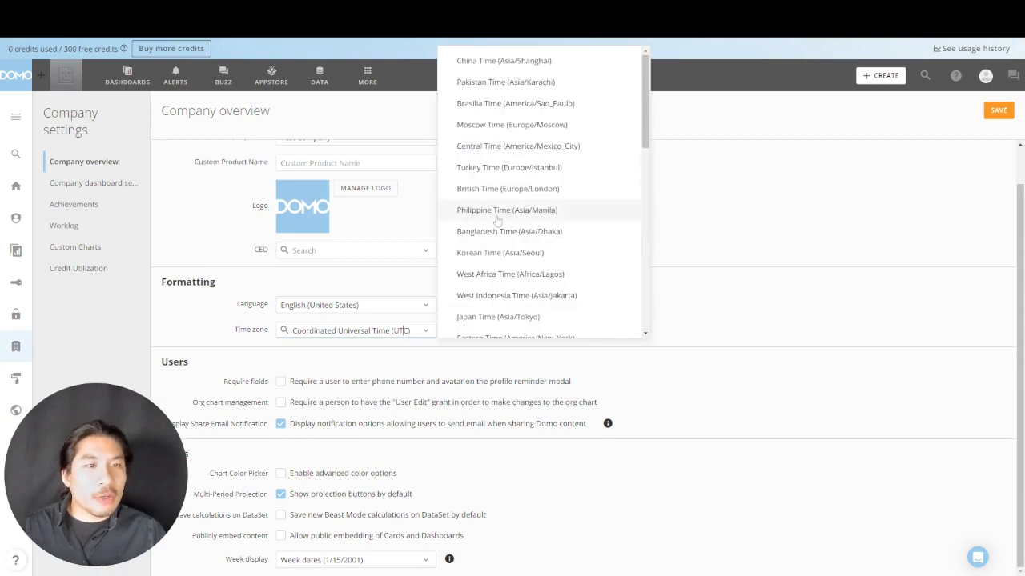
scroll(497, 220, "down", 3)
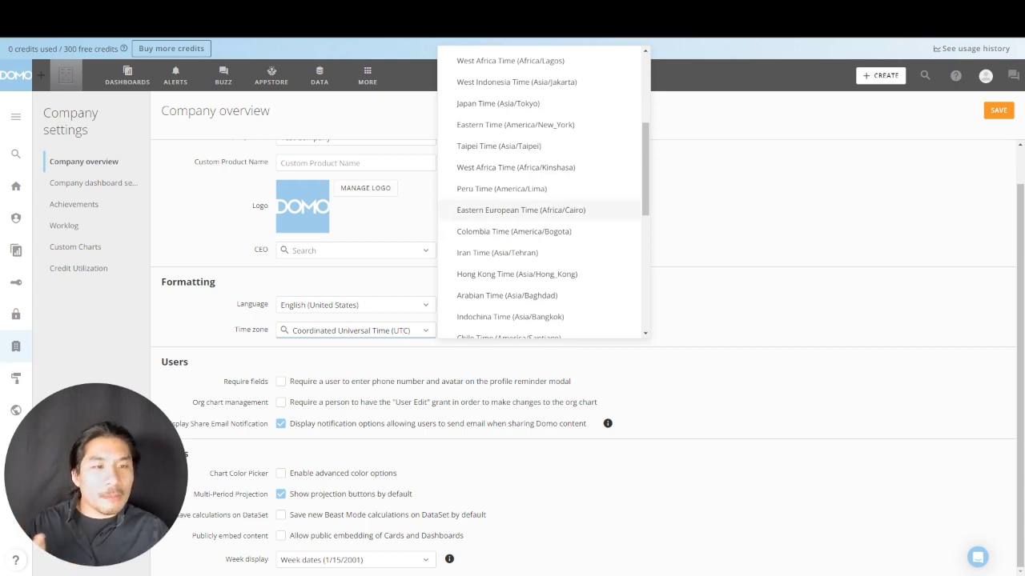
type("chica")
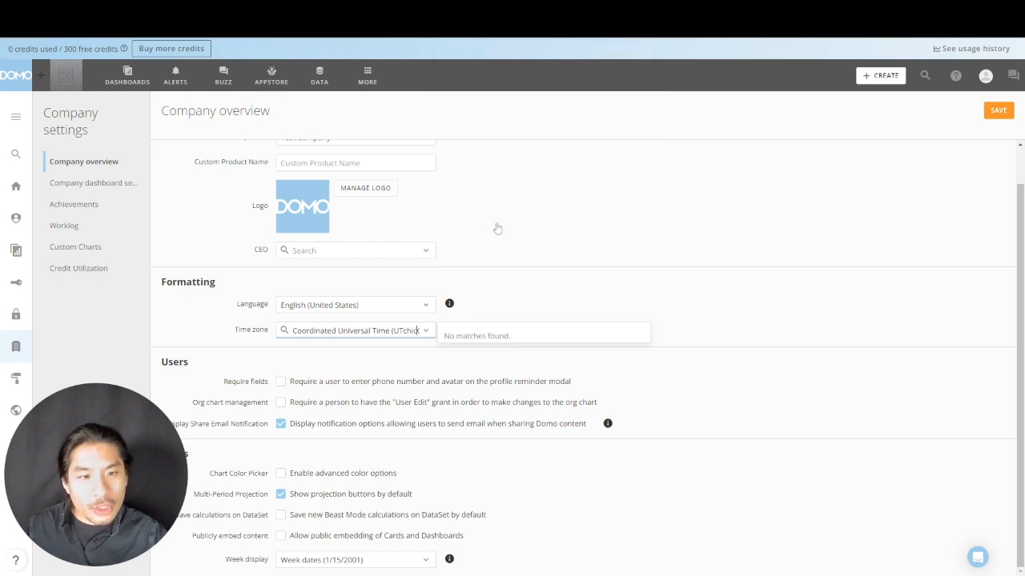
triple_click(368, 335)
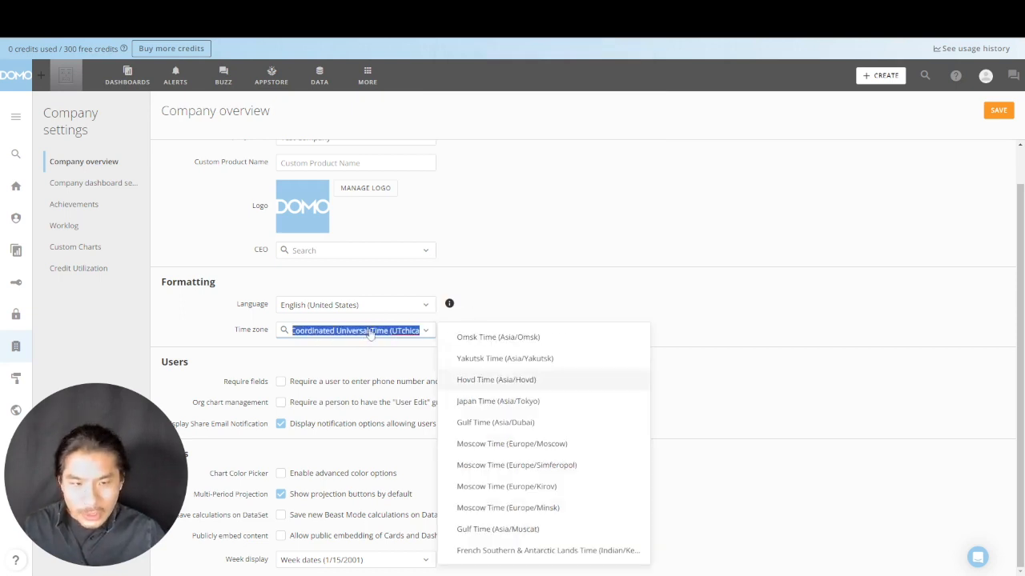
type("chica")
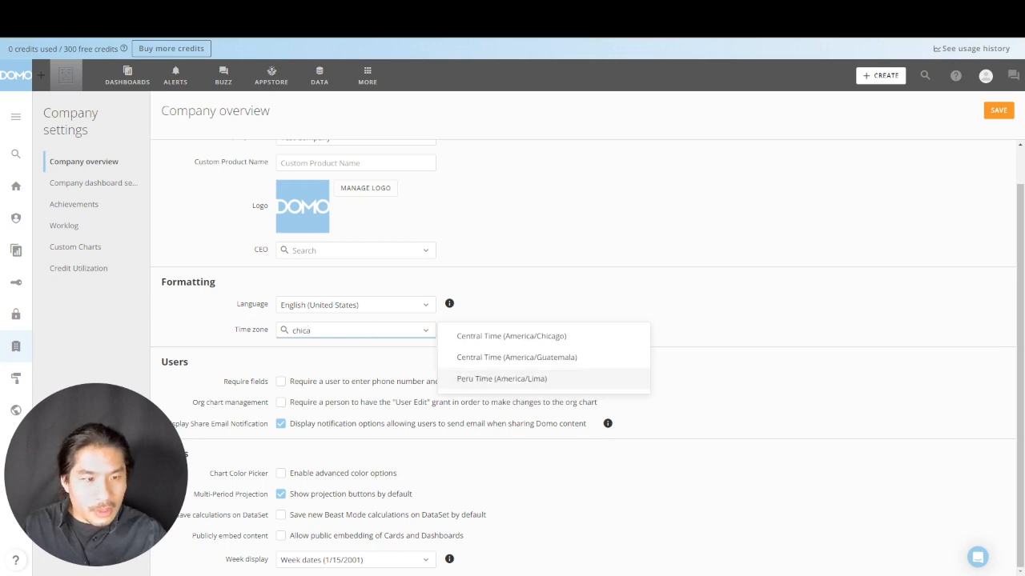
left_click(508, 336)
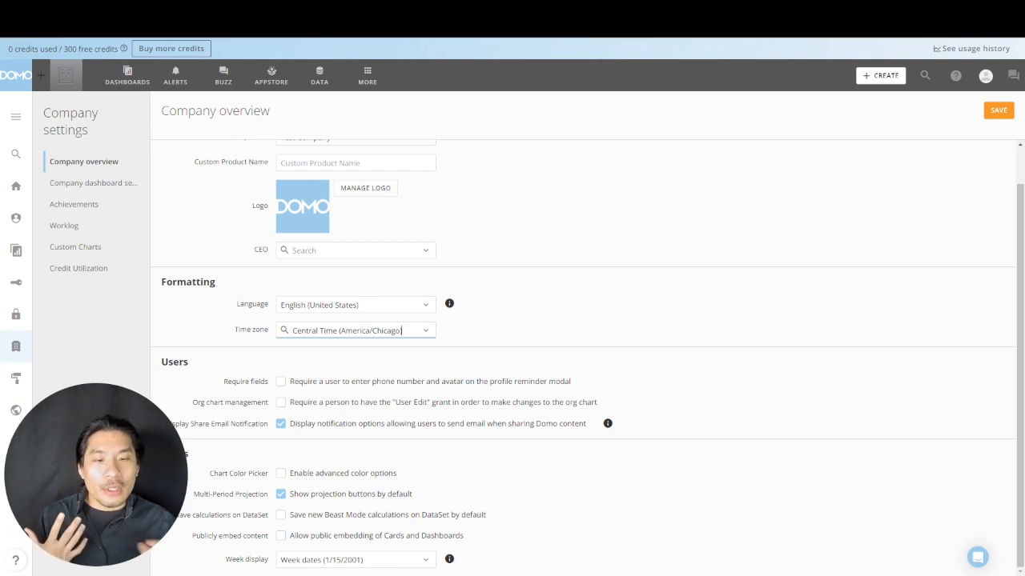
Step: Switch the week display to Week numbers (Week 1), return it to Week dates (1/15/2001), and save the company settings
left_click(352, 562)
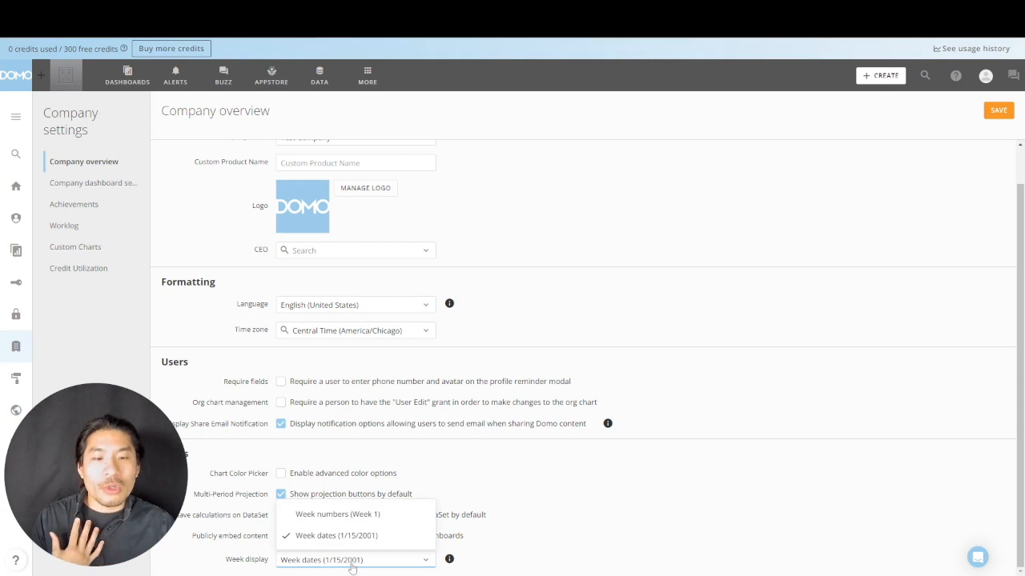
left_click(375, 516)
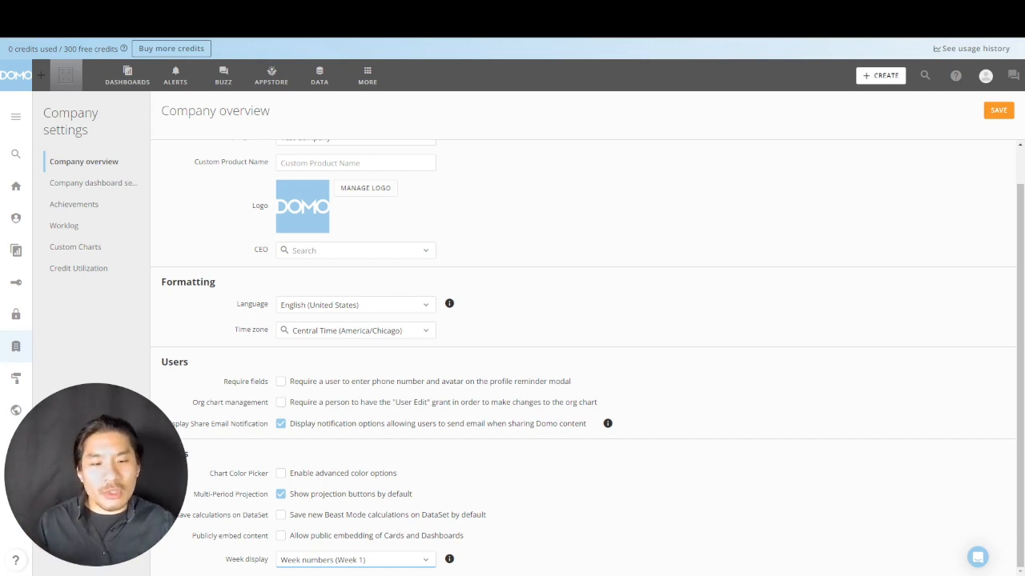
left_click(371, 564)
left_click(389, 536)
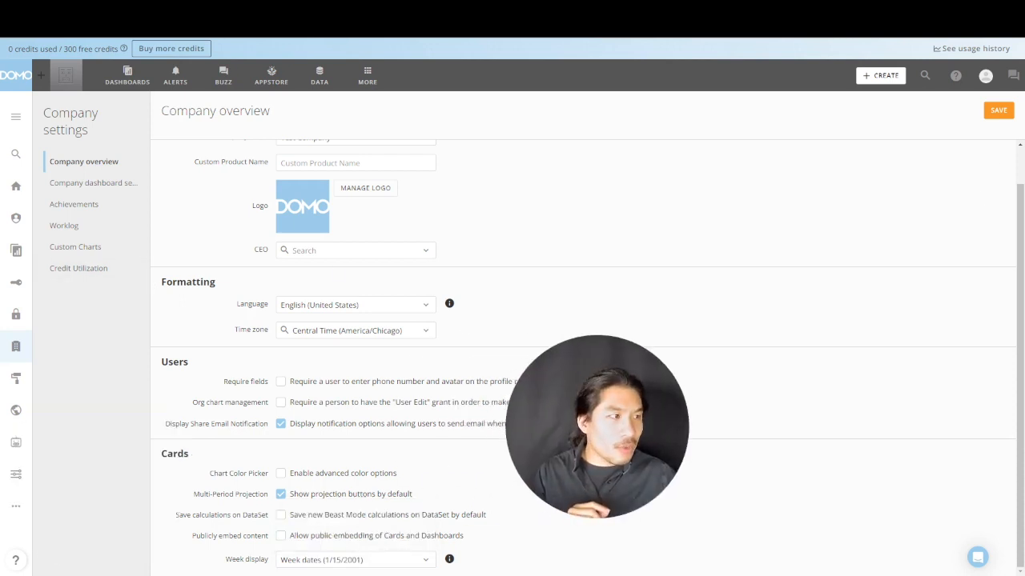
left_click(1000, 111)
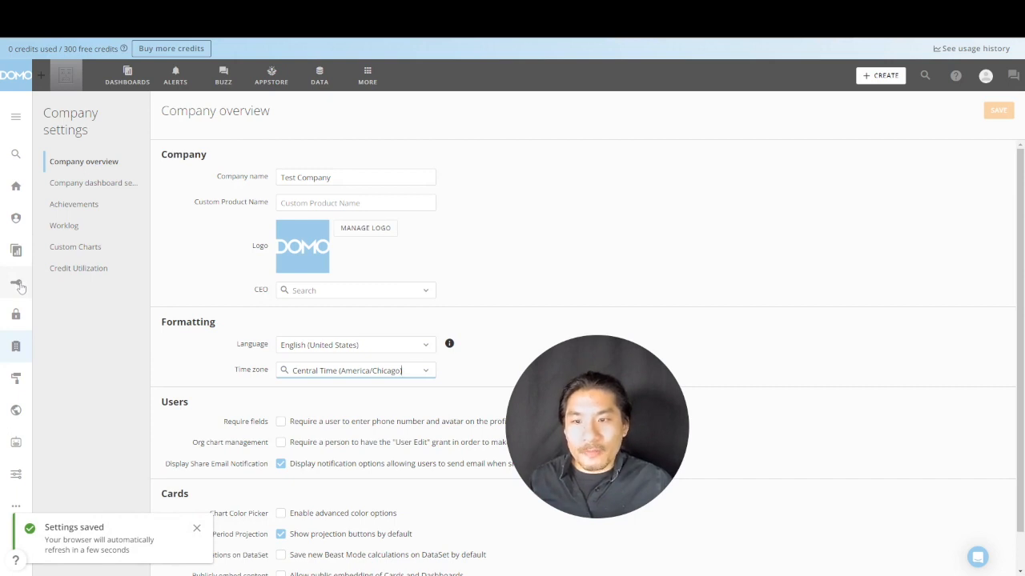
Step: Open the network security settings and look at the authorized domains for user invitations
left_click(16, 314)
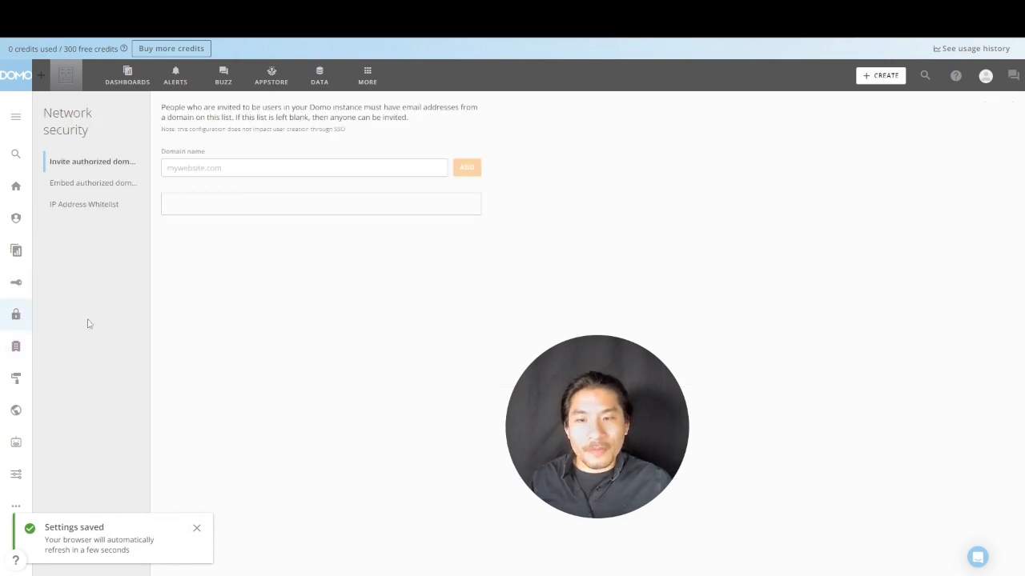
left_click_drag(593, 429, 92, 462)
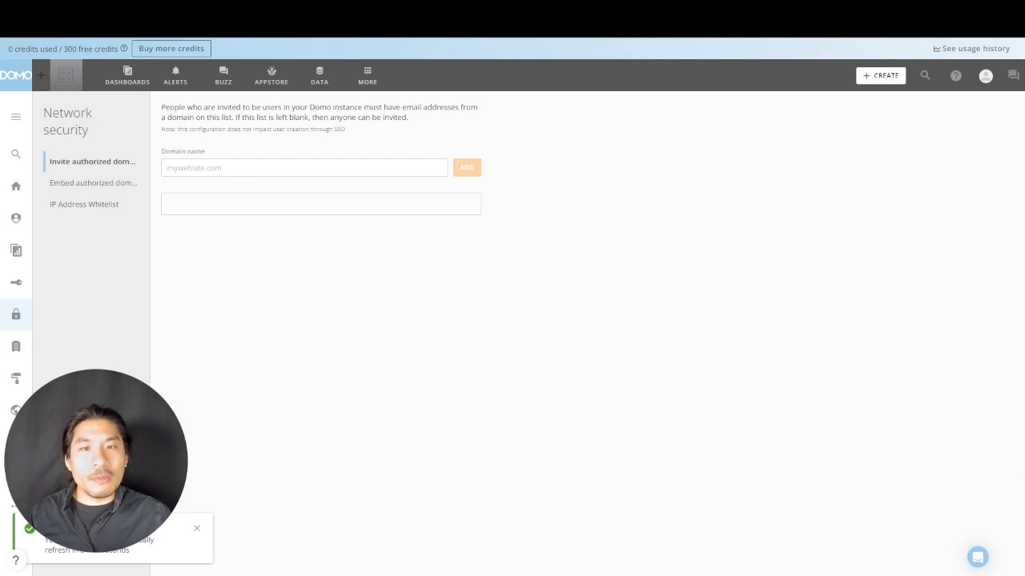
left_click(228, 168)
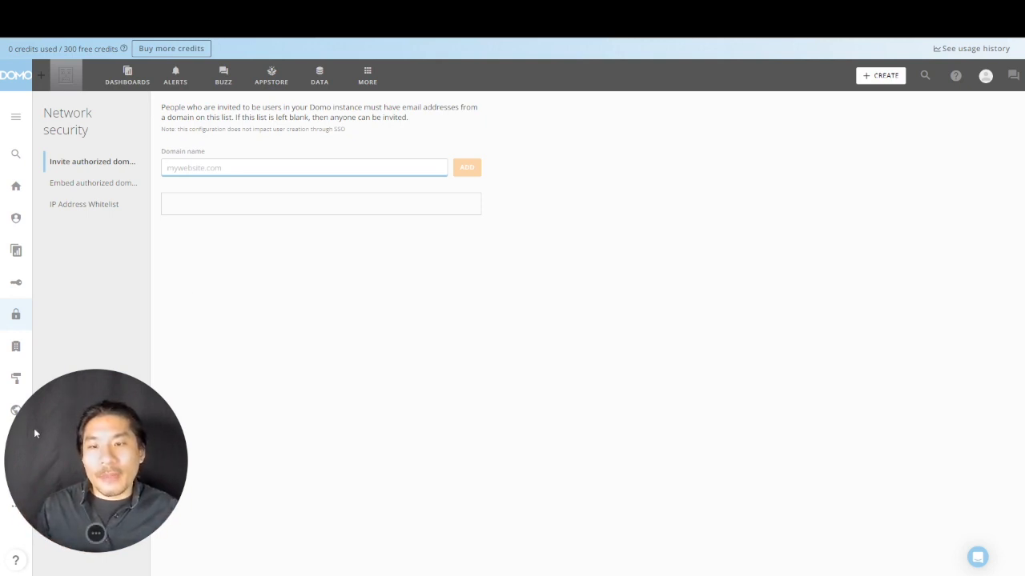
left_click_drag(97, 417, 407, 399)
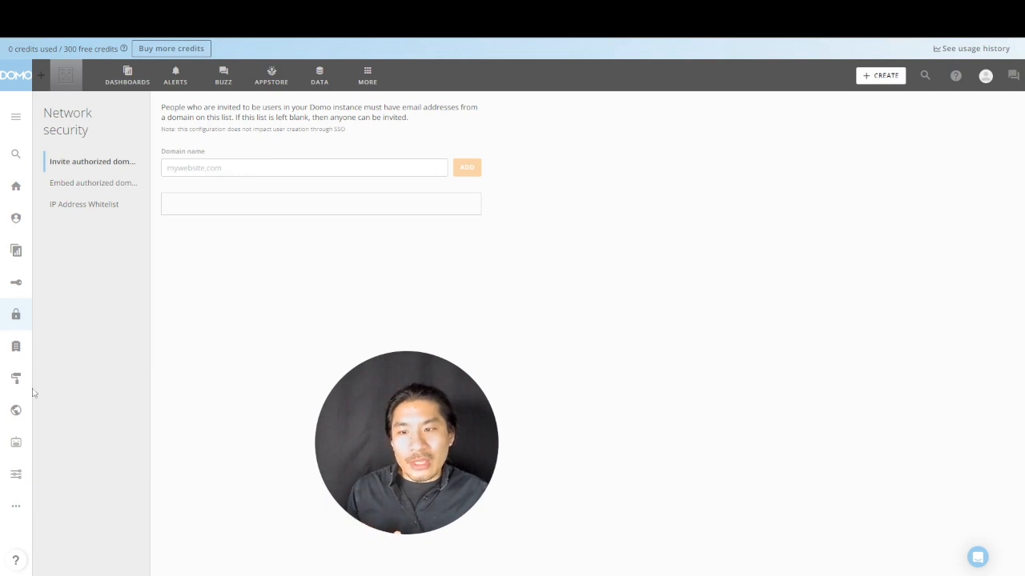
Step: Open the Brand Kit settings and view the available chart color palettes
left_click(16, 378)
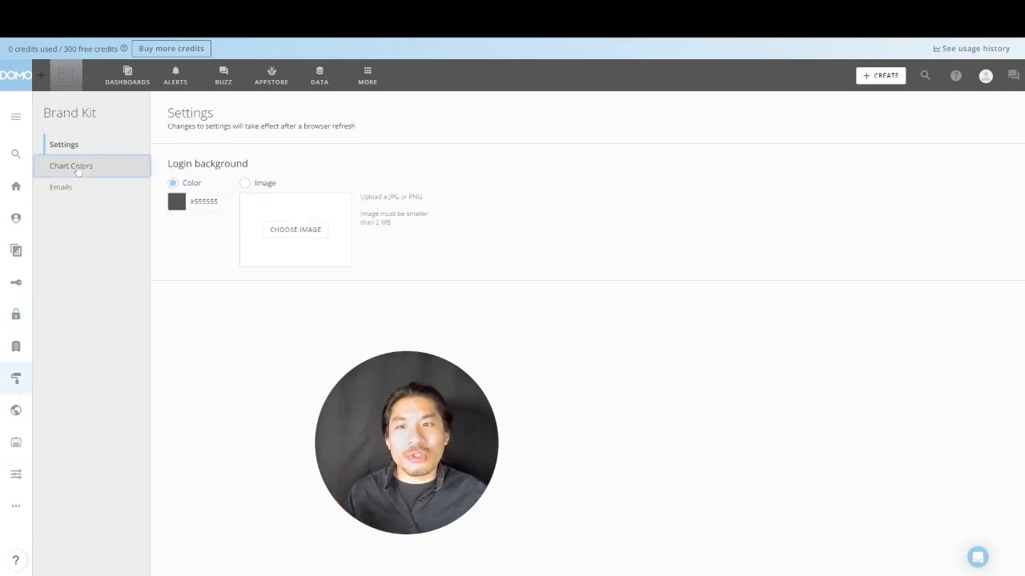
left_click(71, 166)
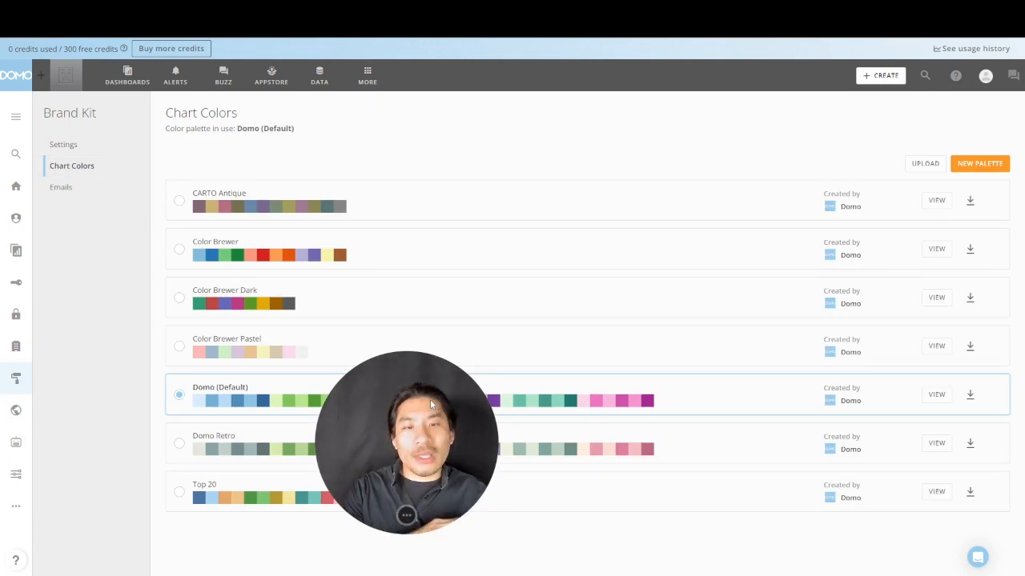
left_click_drag(430, 404, 129, 460)
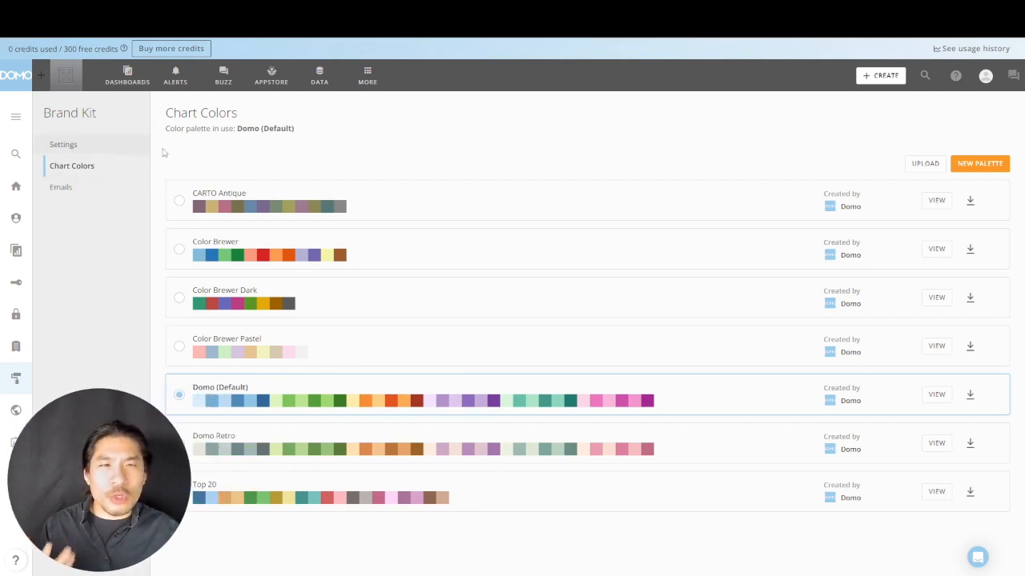
Step: Open the People management page in Admin governance and dismiss the Enterprise People Management introduction
left_click(368, 80)
left_click(287, 126)
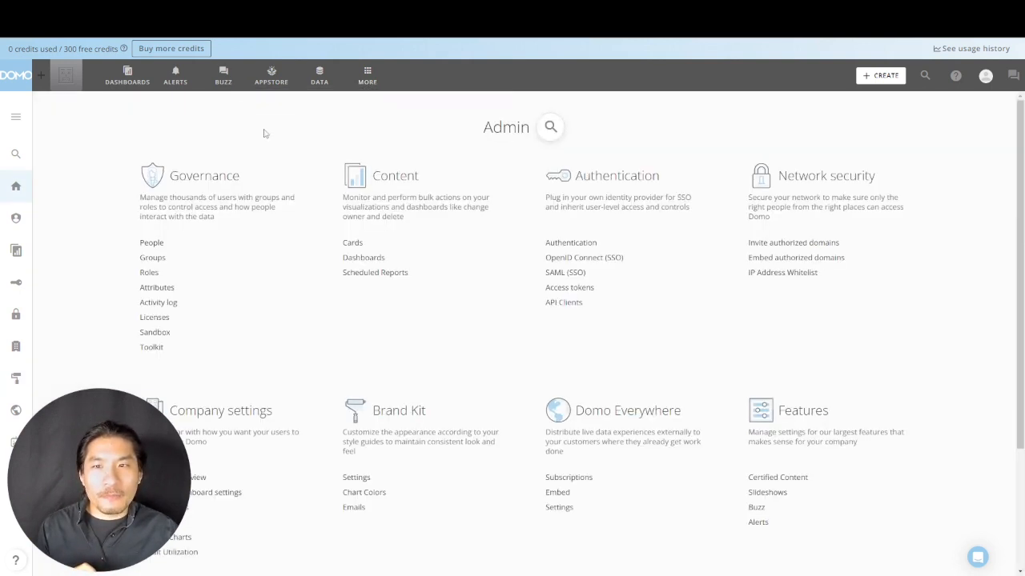
left_click(151, 242)
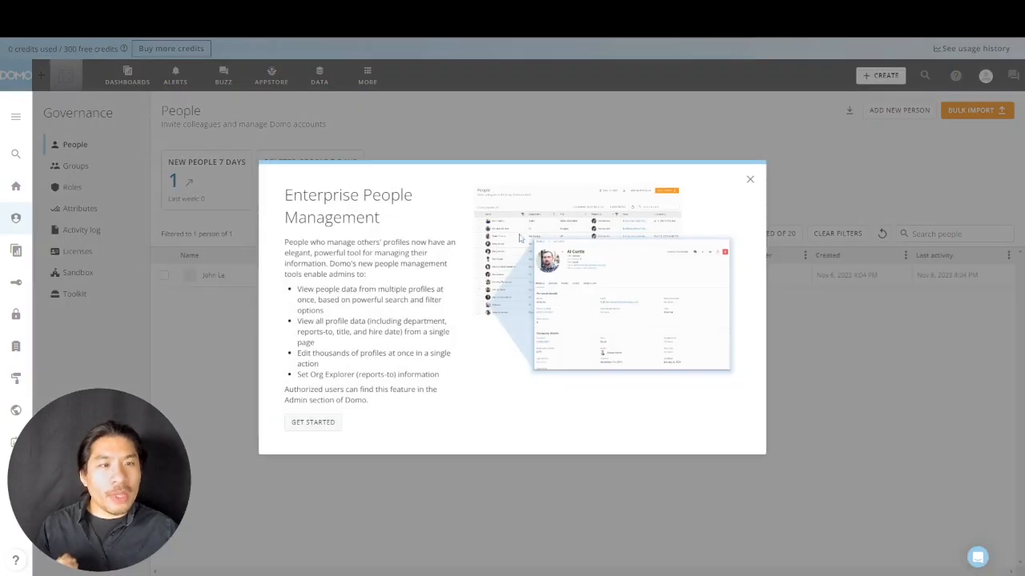
left_click(749, 182)
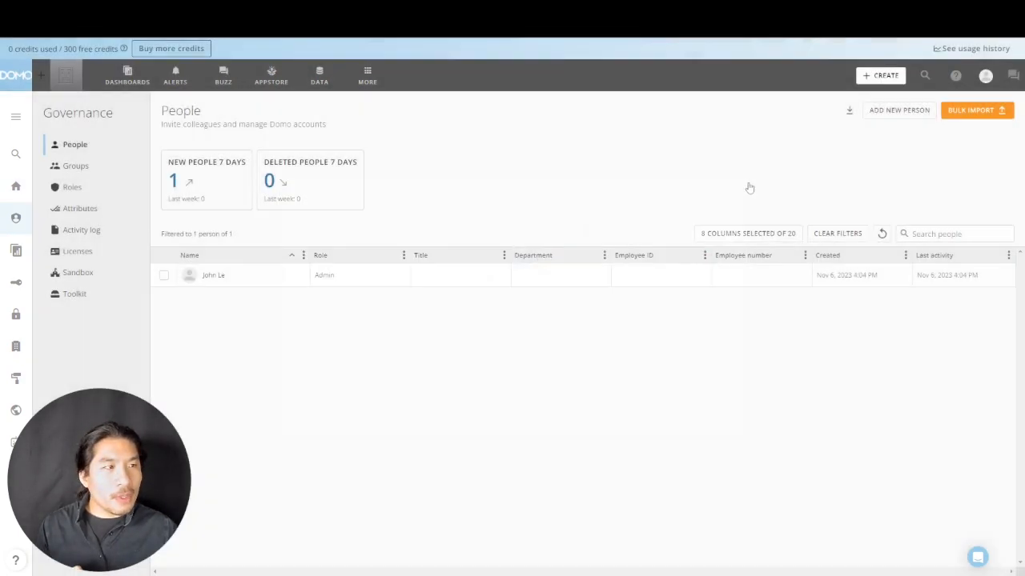
Step: Open the form for adding a new person, view the available role options, and close the form without inviting anyone
left_click(888, 112)
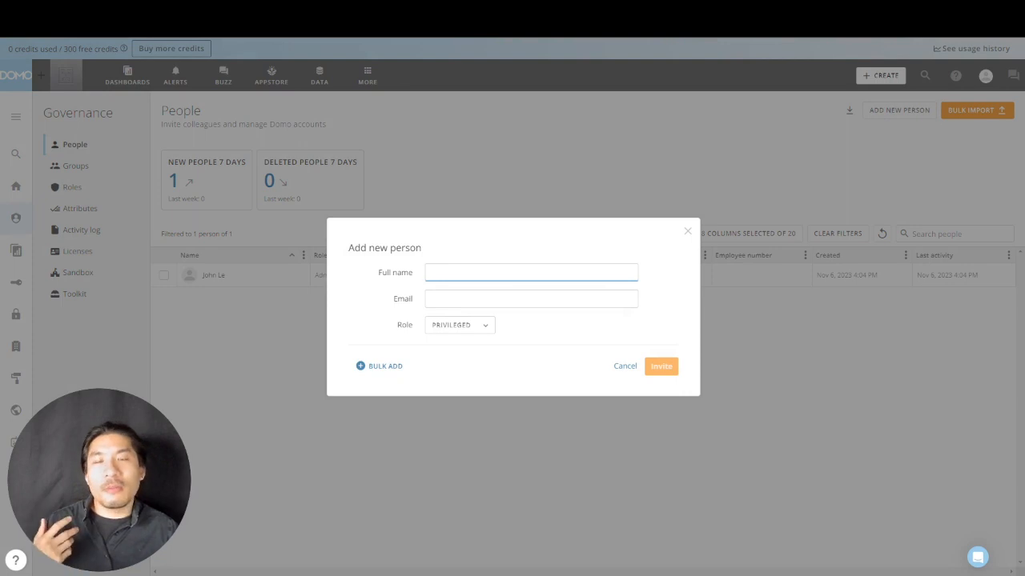
left_click(485, 330)
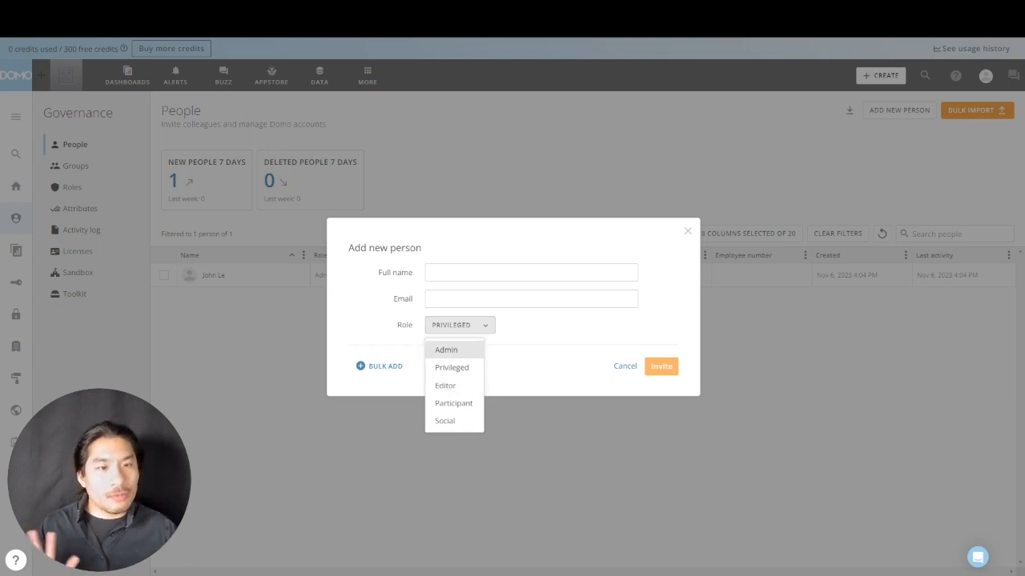
left_click(687, 231)
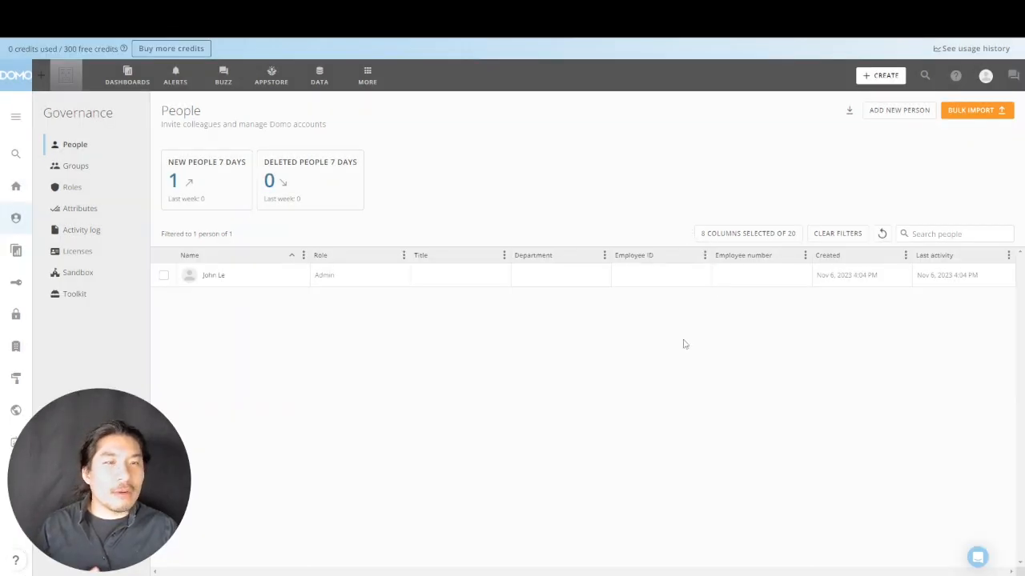